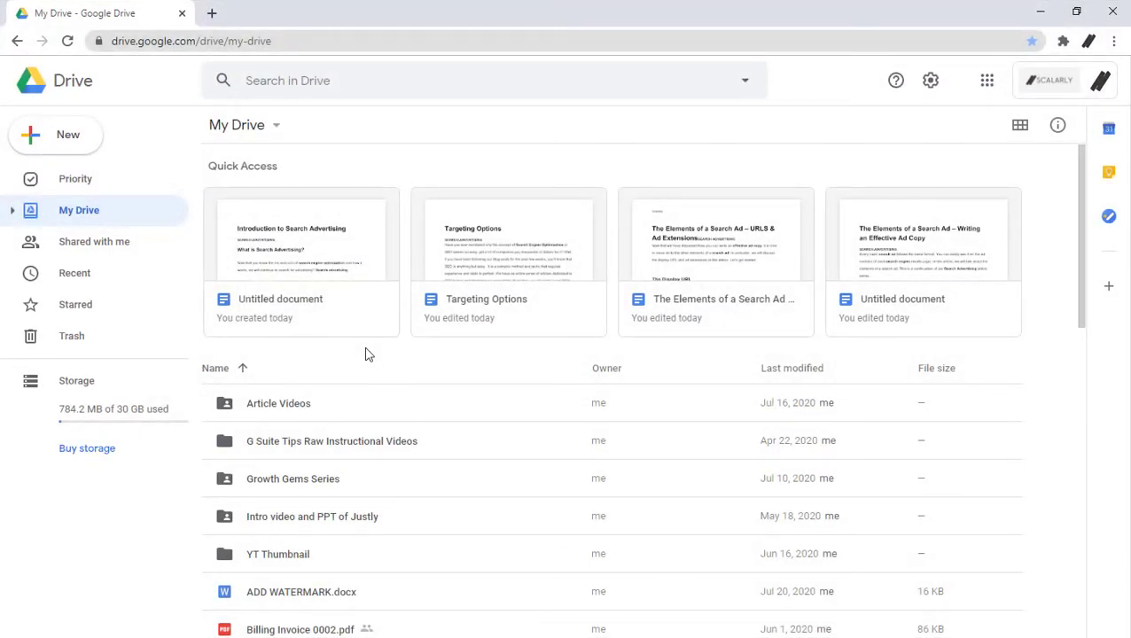
Step: Open the Untitled search advertising document and add a page header reading 'SCALARLY'
{"action": "double_click", "coordinate": [328, 290]}
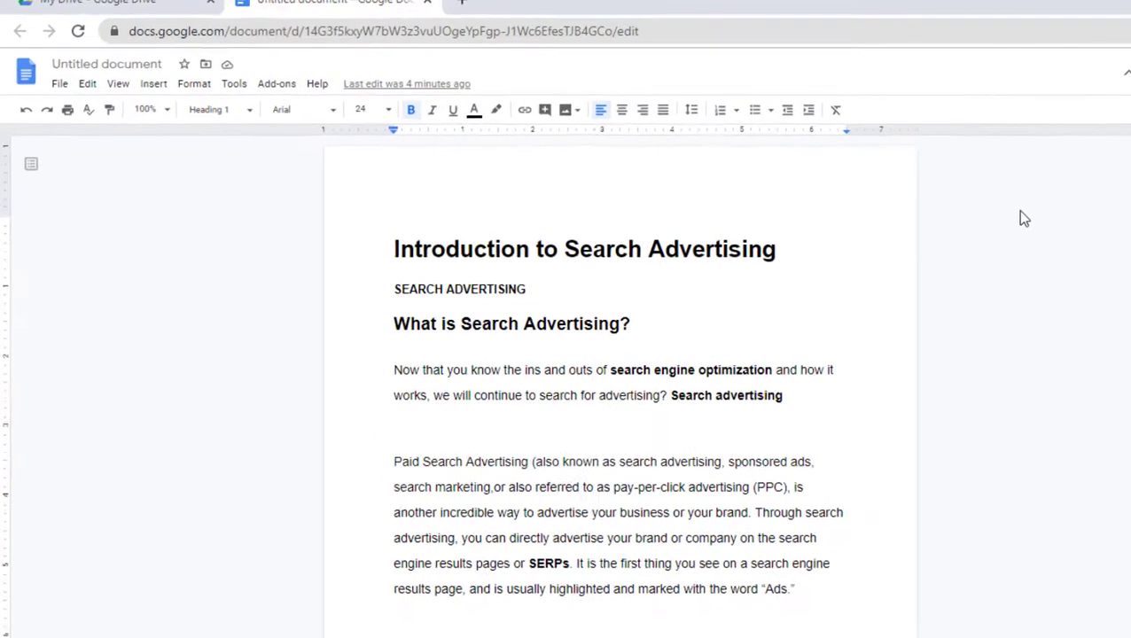
{"action": "left_click", "coordinate": [226, 79]}
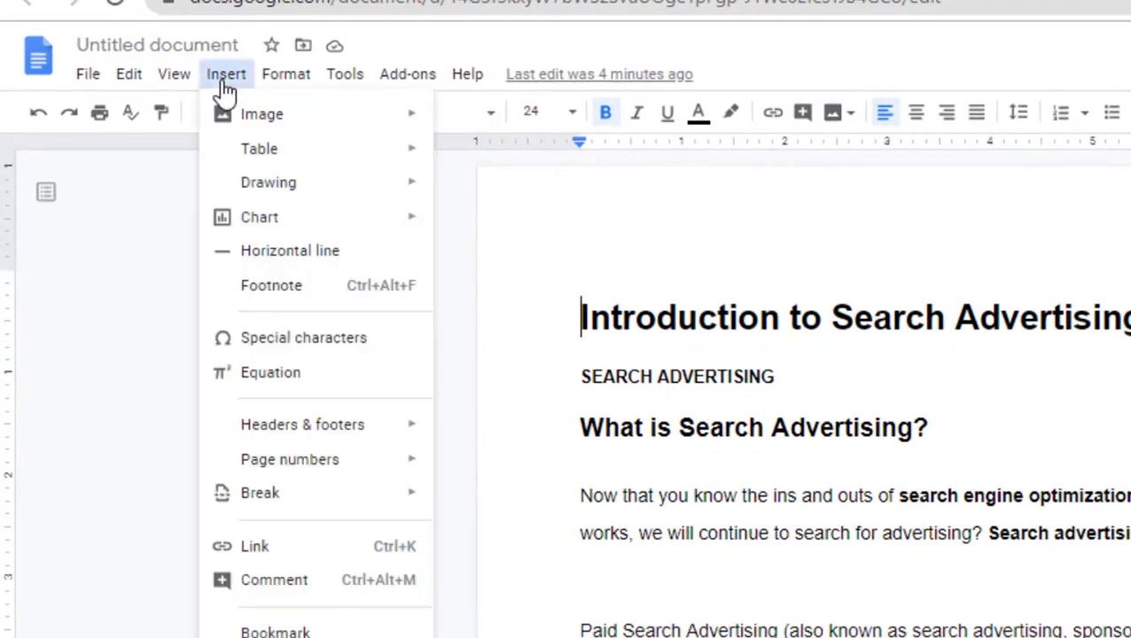
{"action": "mouse_move", "coordinate": [330, 433]}
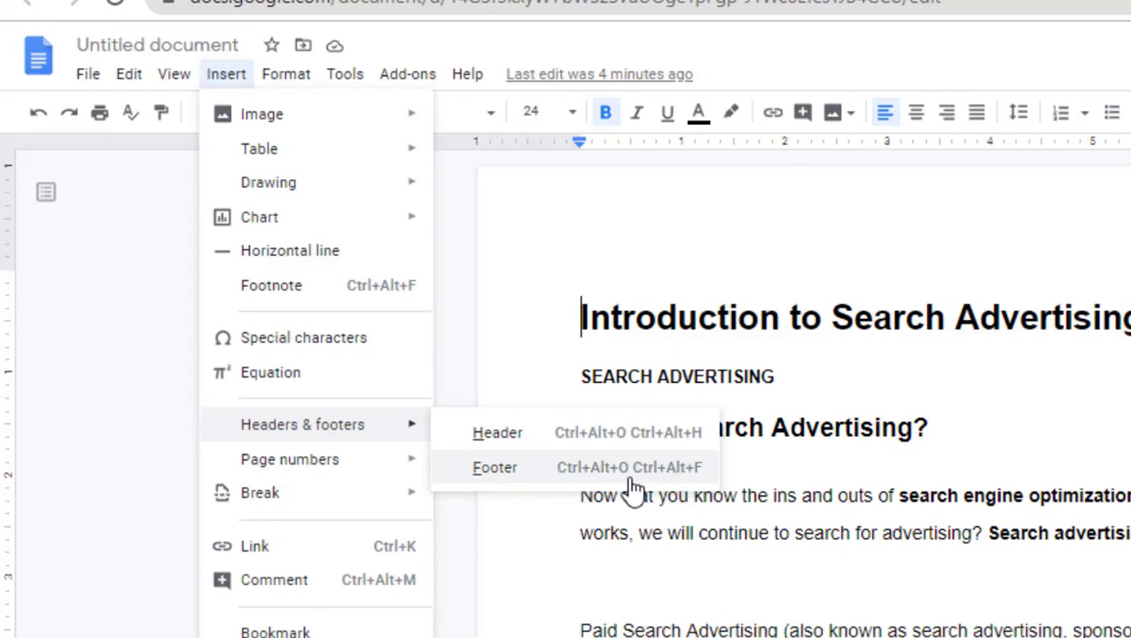
{"action": "left_click", "coordinate": [494, 436]}
{"action": "type", "text": "scALARLY"}
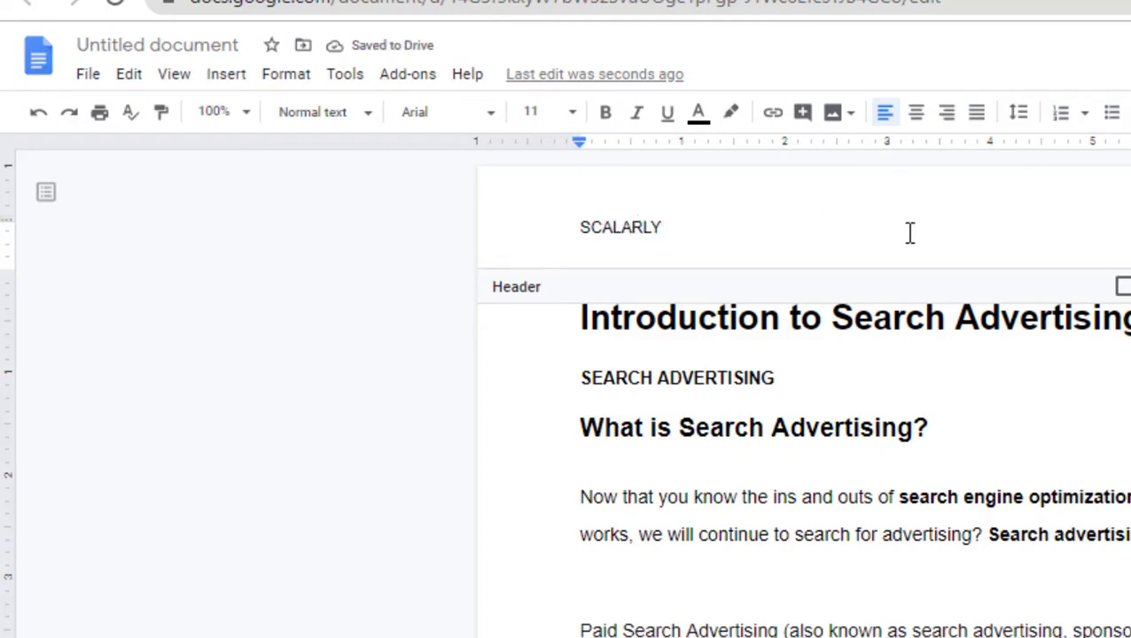
Step: Add a footer reading 'CONFIDENTIAL' and check it across the pages
{"action": "left_click", "coordinate": [227, 76]}
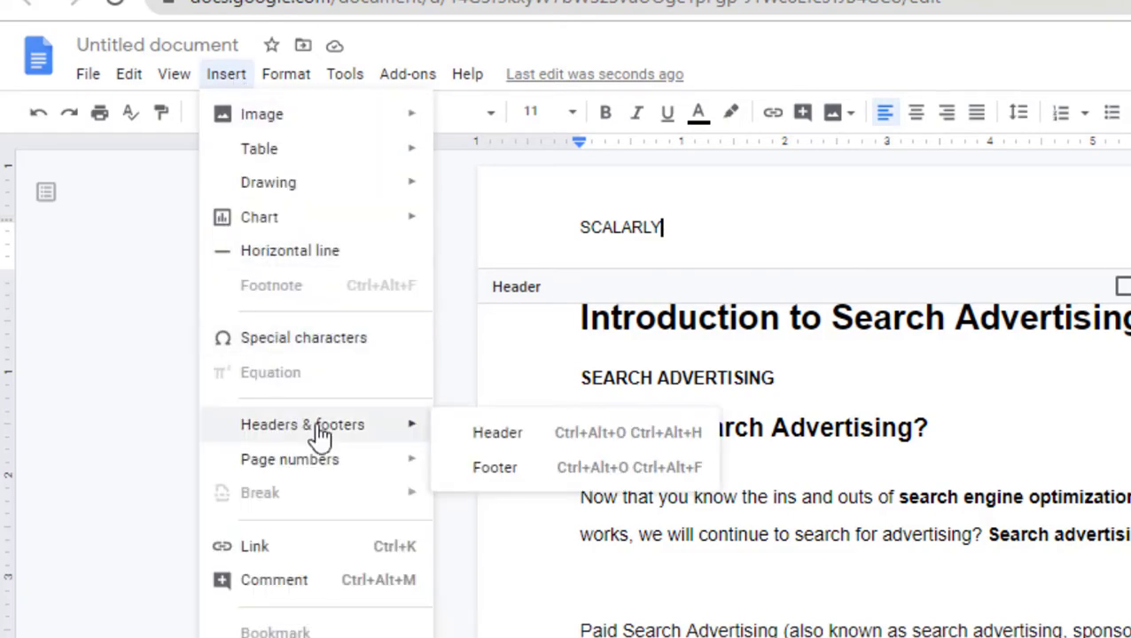
{"action": "left_click", "coordinate": [478, 470]}
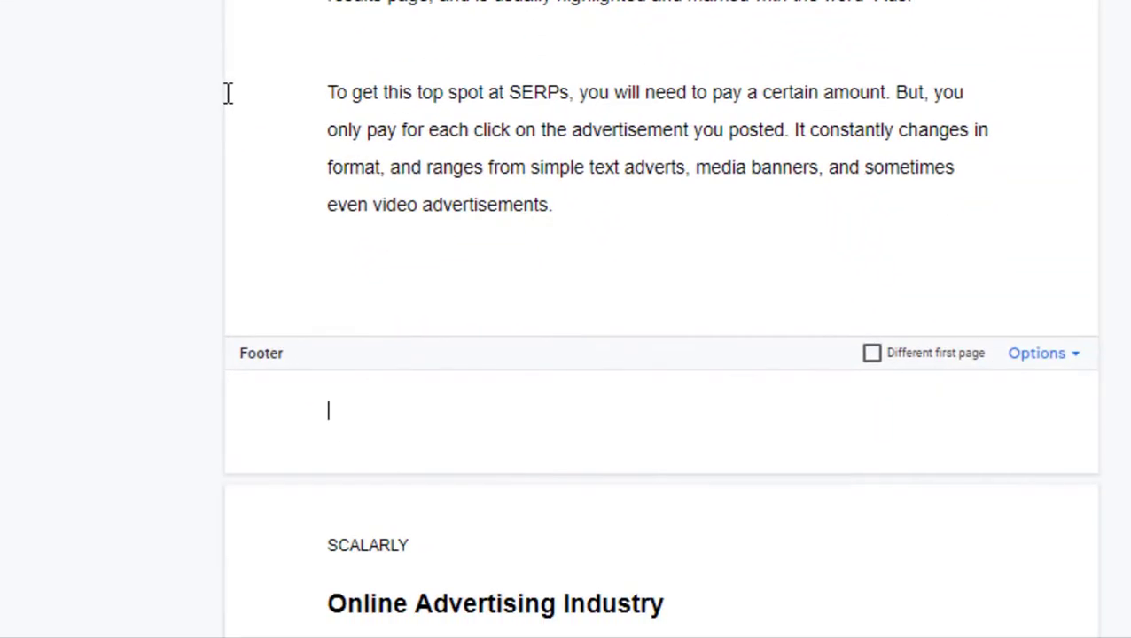
{"action": "type", "text": "CONFIDENTIAL"}
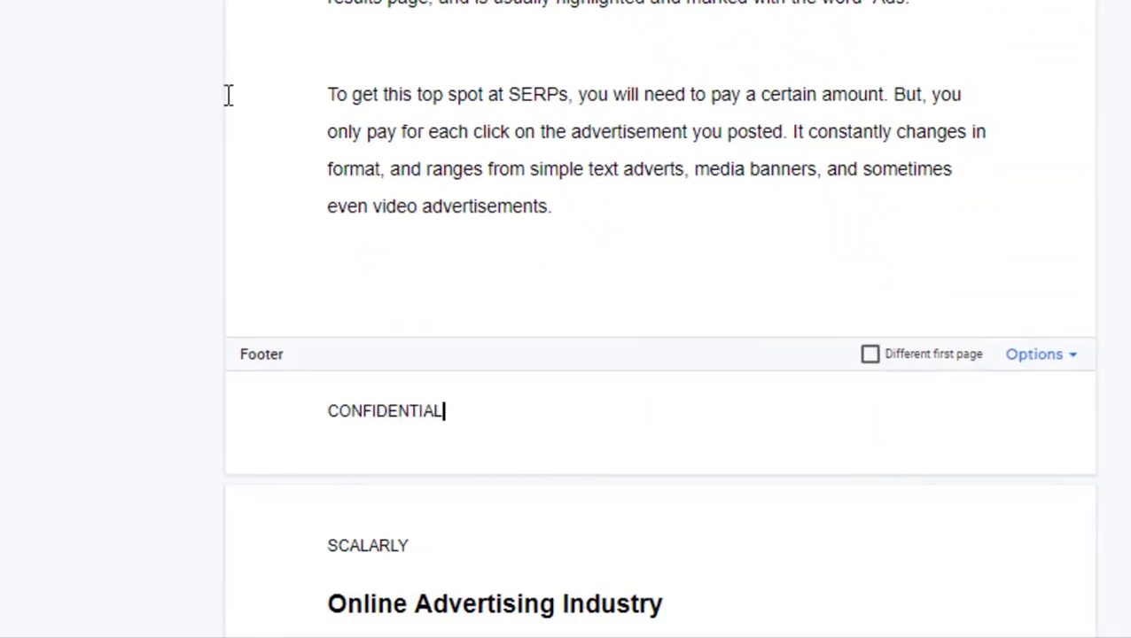
{"action": "scroll", "coordinate": [962, 383], "scroll_direction": "down", "scroll_amount": 3}
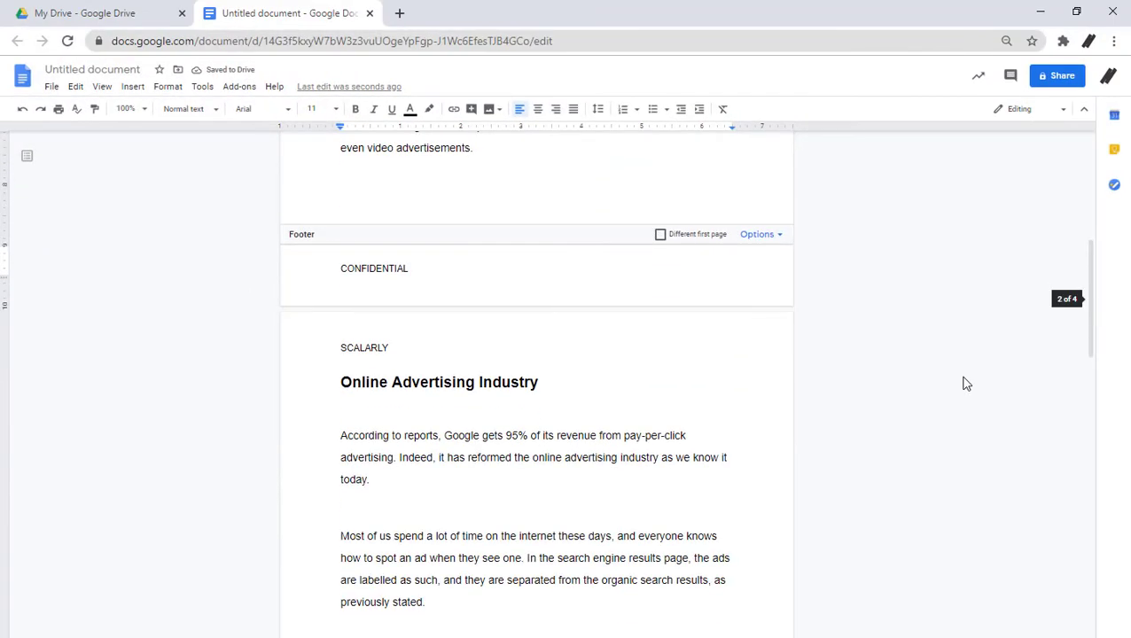
{"action": "scroll", "coordinate": [966, 383], "scroll_direction": "down", "scroll_amount": 5}
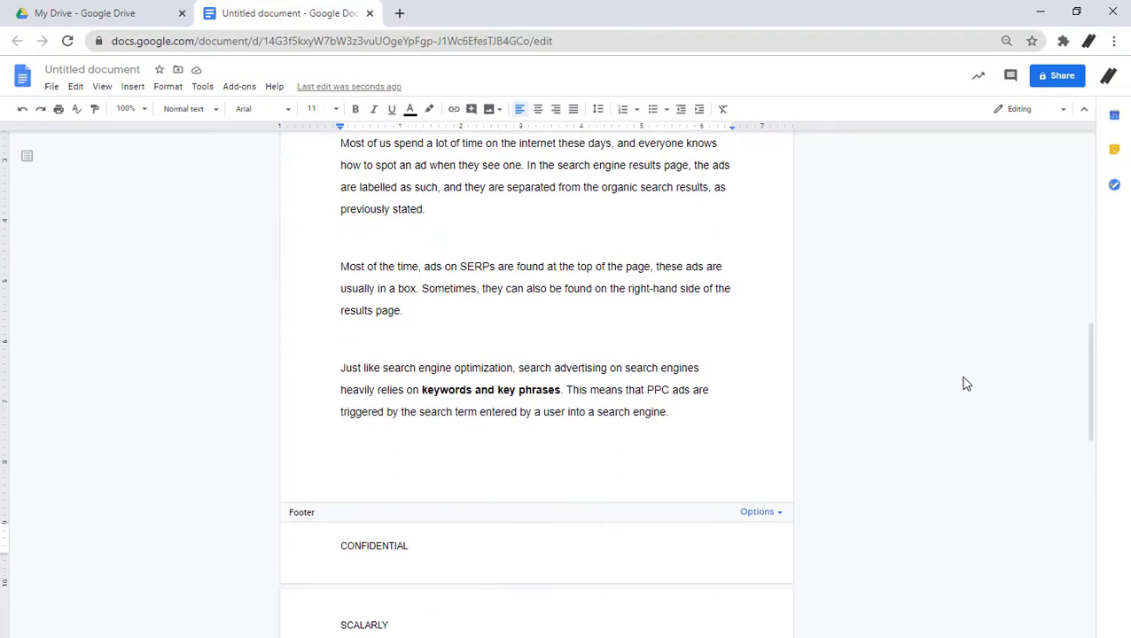
{"action": "scroll", "coordinate": [966, 384], "scroll_direction": "up", "scroll_amount": 14}
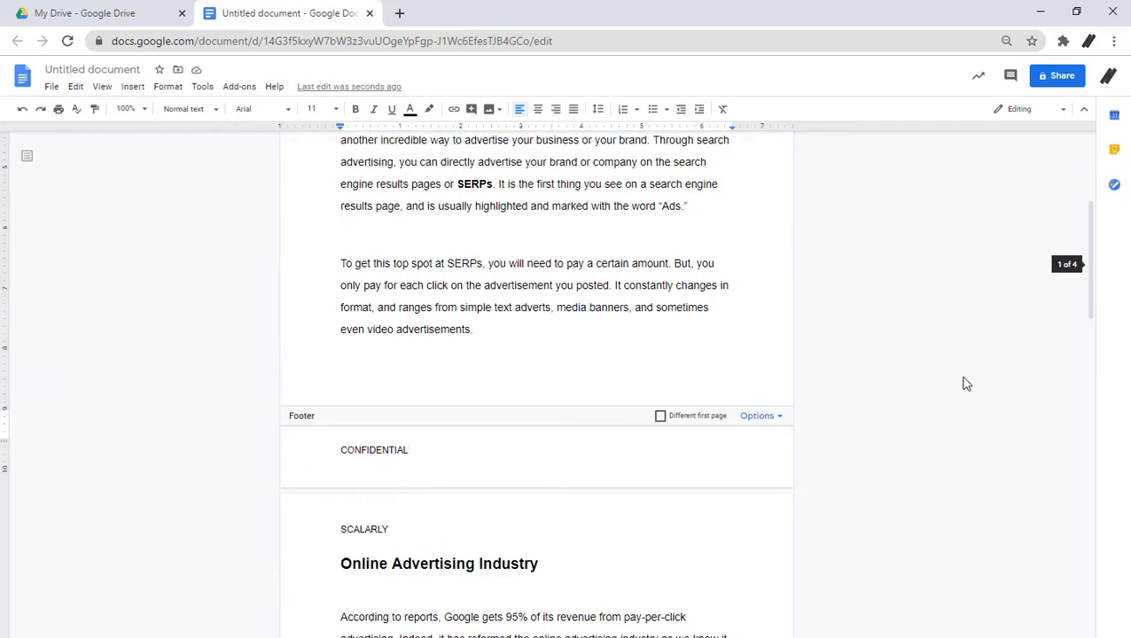
{"action": "scroll", "coordinate": [966, 384], "scroll_direction": "up", "scroll_amount": 1}
Step: In the SCALARLY header, turn Different first page on, then off again
{"action": "left_click", "coordinate": [921, 328]}
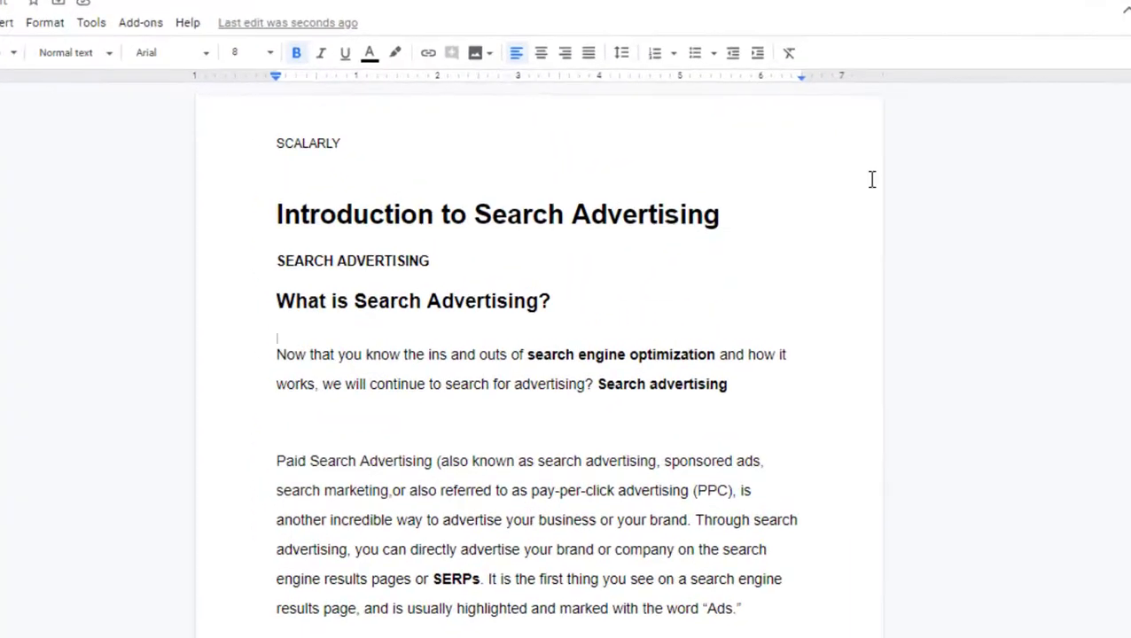
{"action": "double_click", "coordinate": [379, 98]}
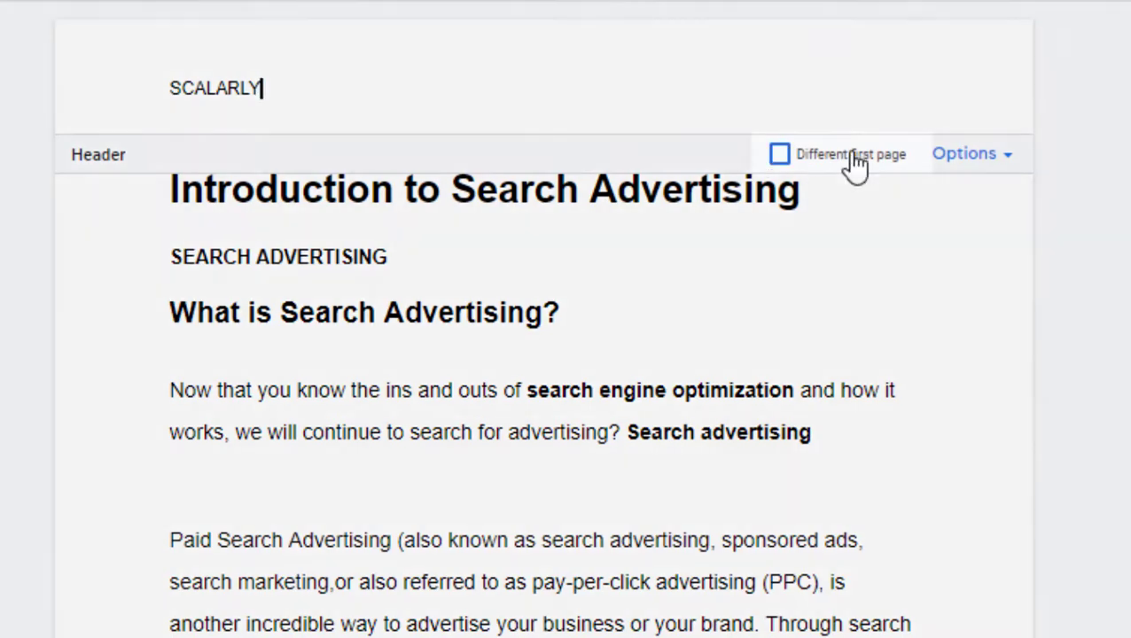
{"action": "left_click", "coordinate": [852, 166]}
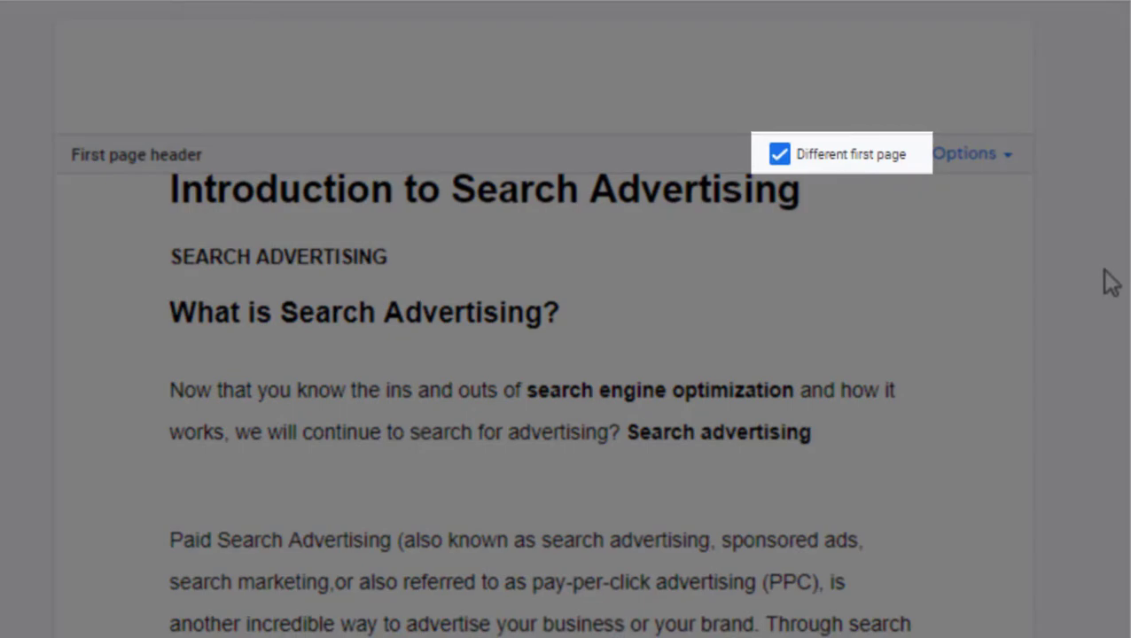
{"action": "scroll", "coordinate": [1106, 282], "scroll_direction": "down", "scroll_amount": 6}
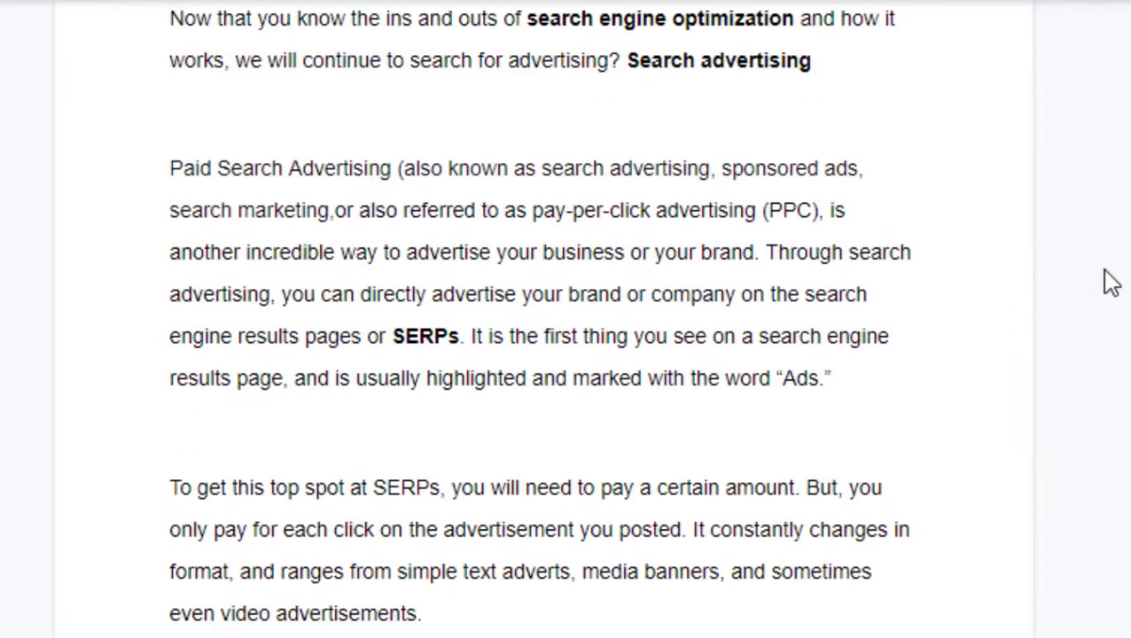
{"action": "scroll", "coordinate": [1106, 282], "scroll_direction": "down", "scroll_amount": 2}
{"action": "scroll", "coordinate": [1106, 281], "scroll_direction": "up", "scroll_amount": 8}
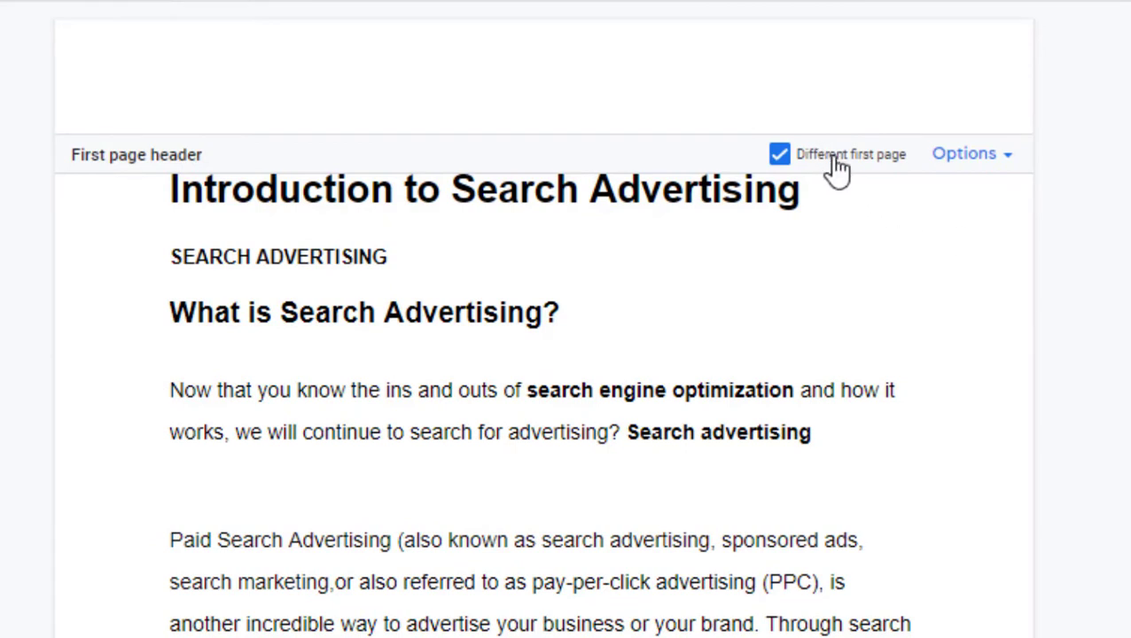
{"action": "left_click", "coordinate": [837, 171]}
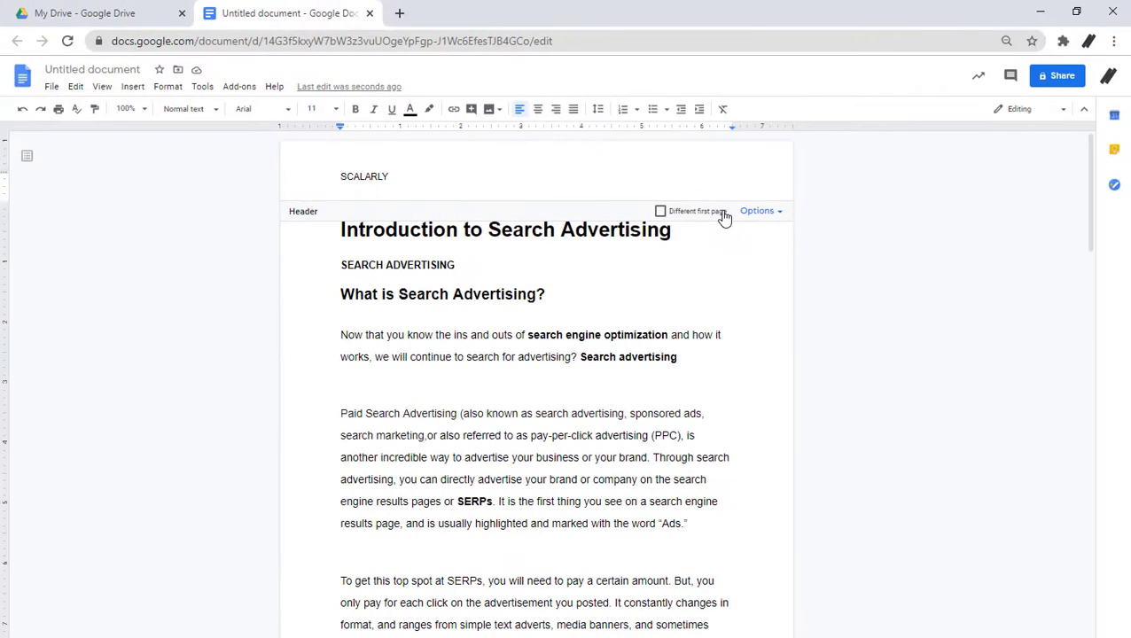
Step: Insert a next-page section break after 'even video advertisements.' before Online Advertising Industry
{"action": "left_click", "coordinate": [904, 255]}
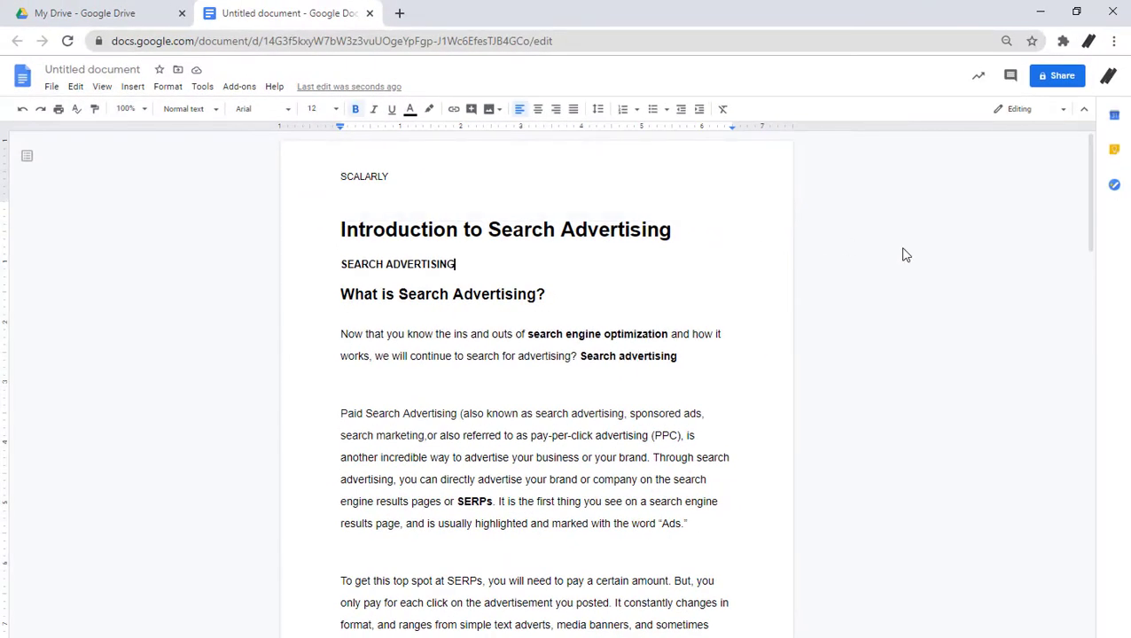
{"action": "scroll", "coordinate": [904, 255], "scroll_direction": "down", "scroll_amount": 3}
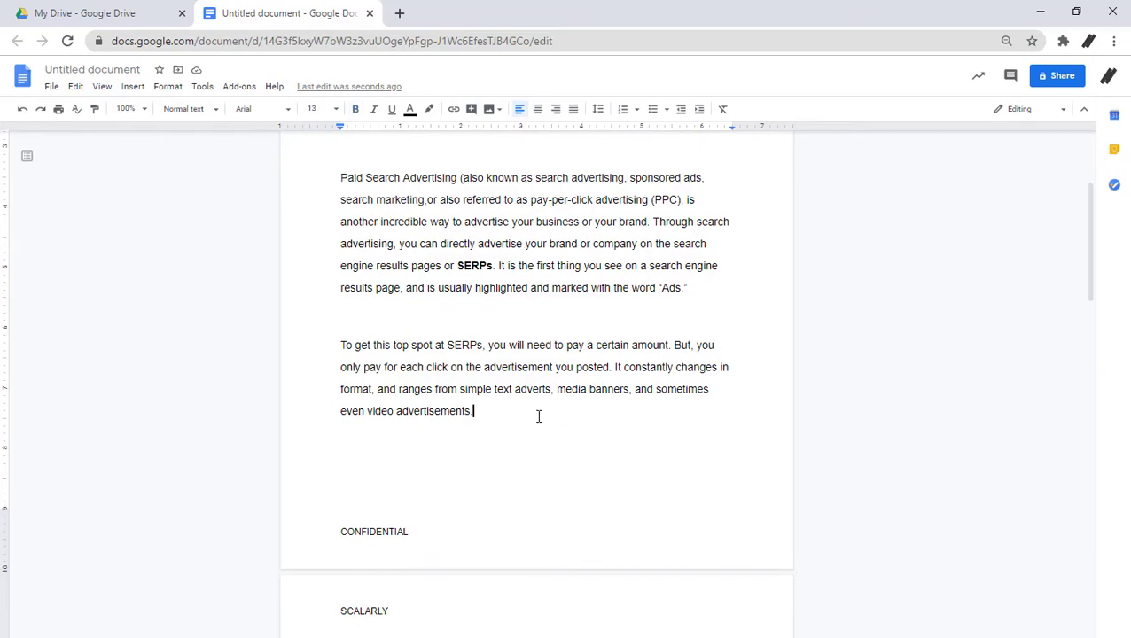
{"action": "left_click", "coordinate": [538, 417]}
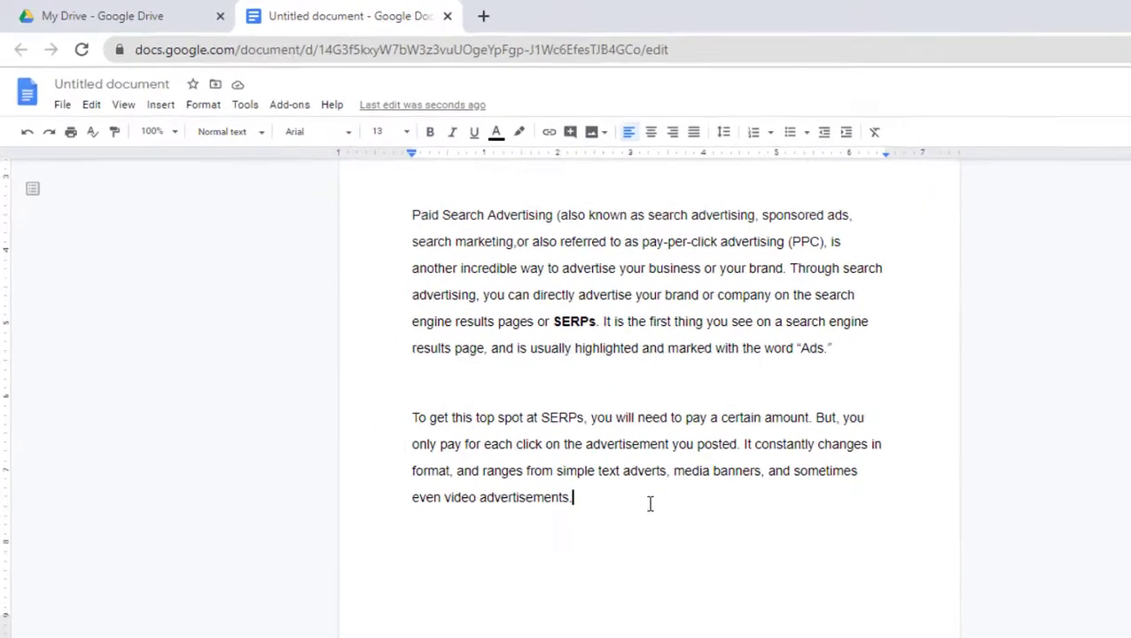
{"action": "left_click", "coordinate": [201, 132]}
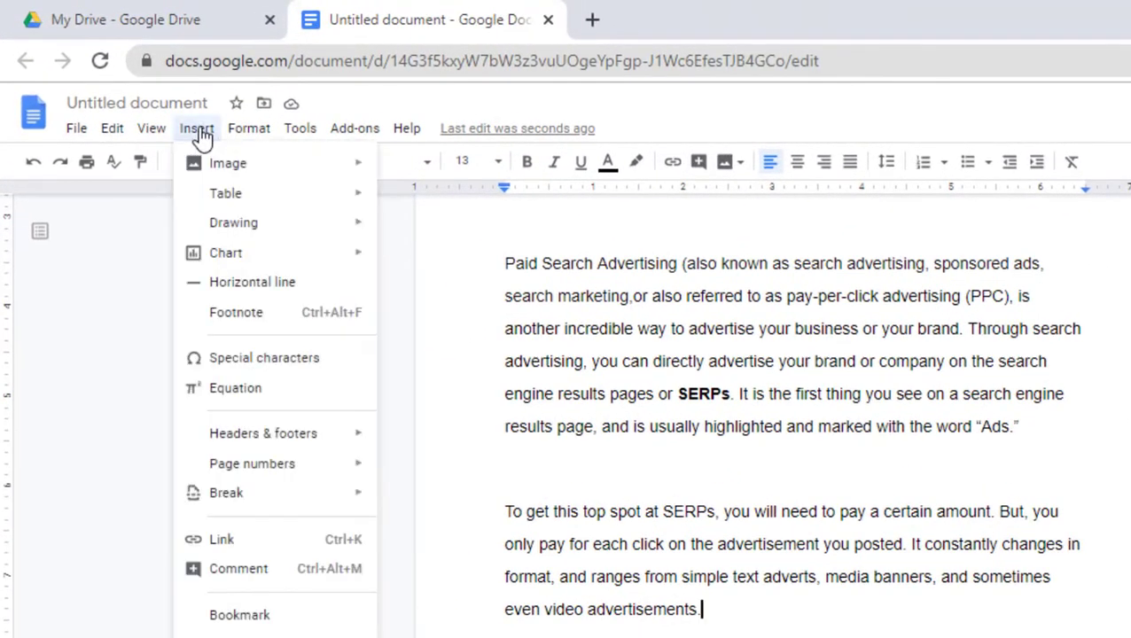
{"action": "mouse_move", "coordinate": [320, 497]}
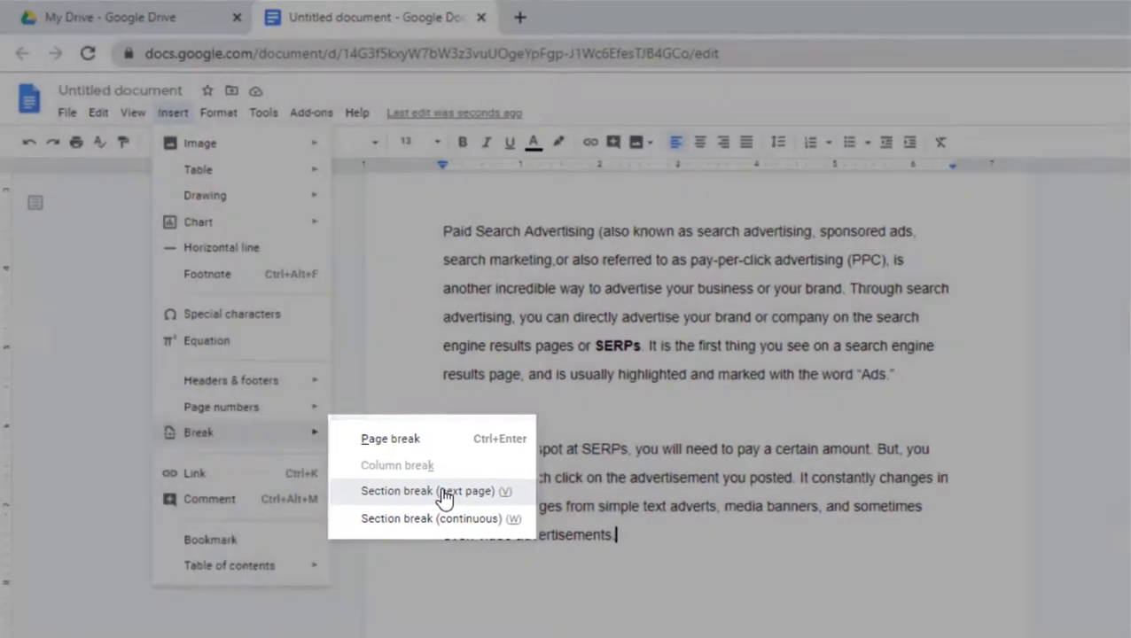
{"action": "left_click", "coordinate": [441, 492]}
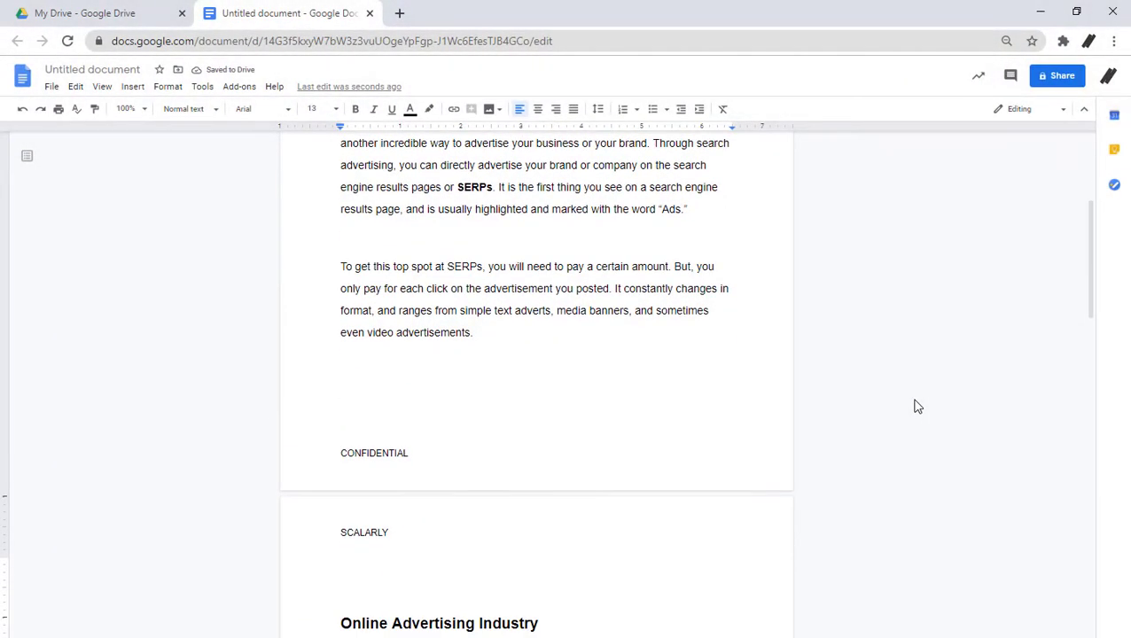
Step: Unlink the Section 2 header from Section 1, leaving it blank
{"action": "scroll", "coordinate": [523, 457], "scroll_direction": "down", "scroll_amount": 1}
{"action": "left_click", "coordinate": [524, 461]}
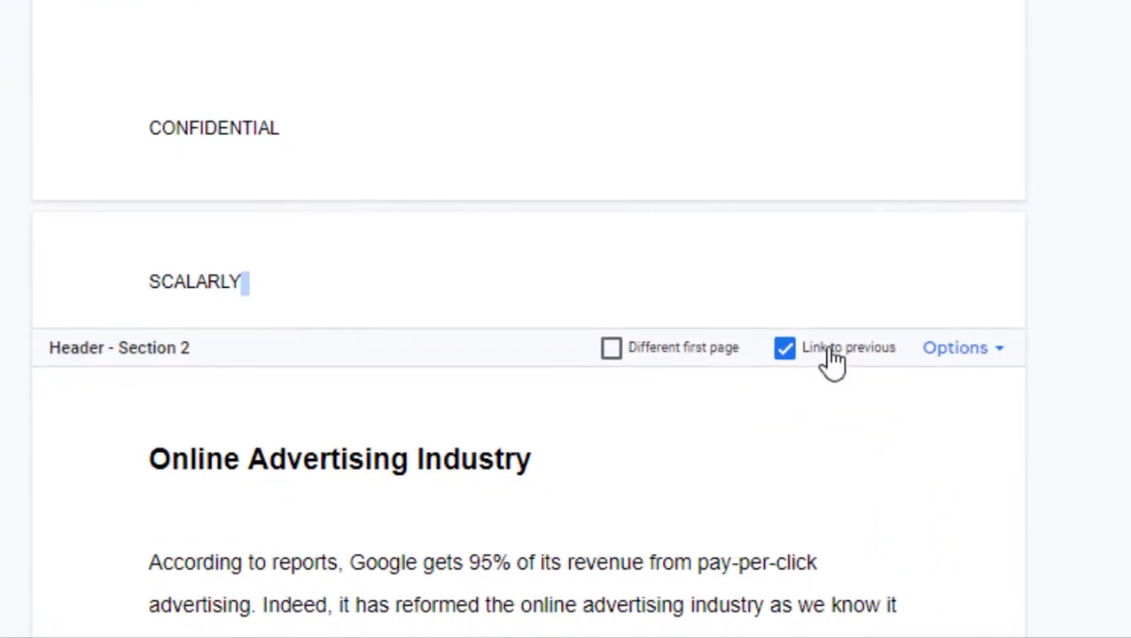
{"action": "left_click", "coordinate": [833, 351]}
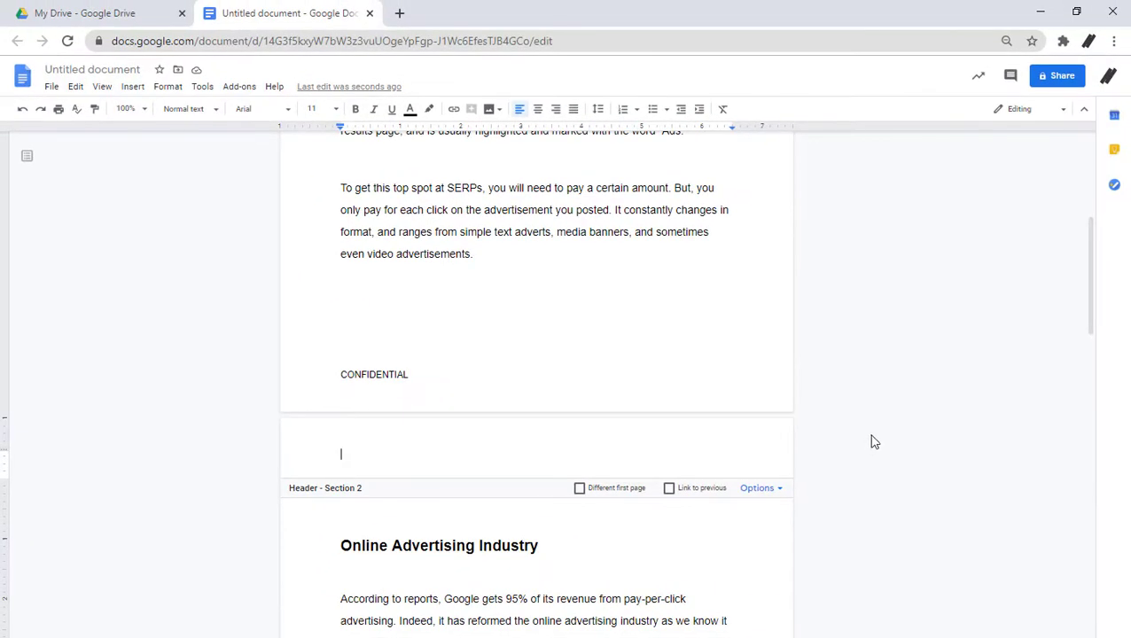
{"action": "scroll", "coordinate": [873, 442], "scroll_direction": "up", "scroll_amount": 3}
{"action": "scroll", "coordinate": [873, 441], "scroll_direction": "down", "scroll_amount": 2}
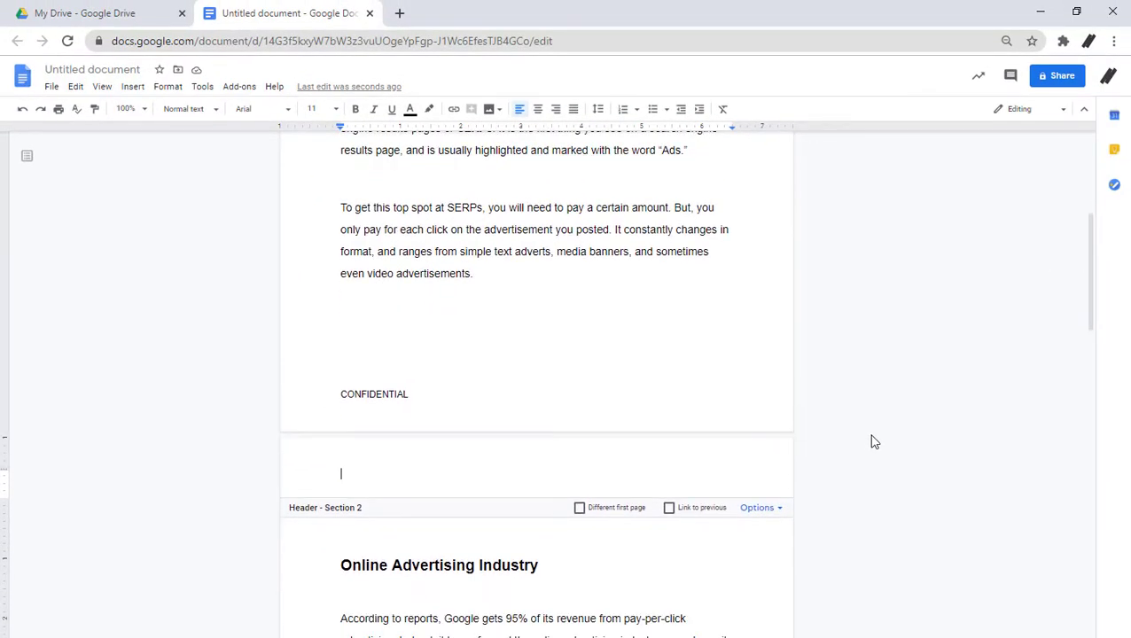
{"action": "scroll", "coordinate": [873, 441], "scroll_direction": "down", "scroll_amount": 1}
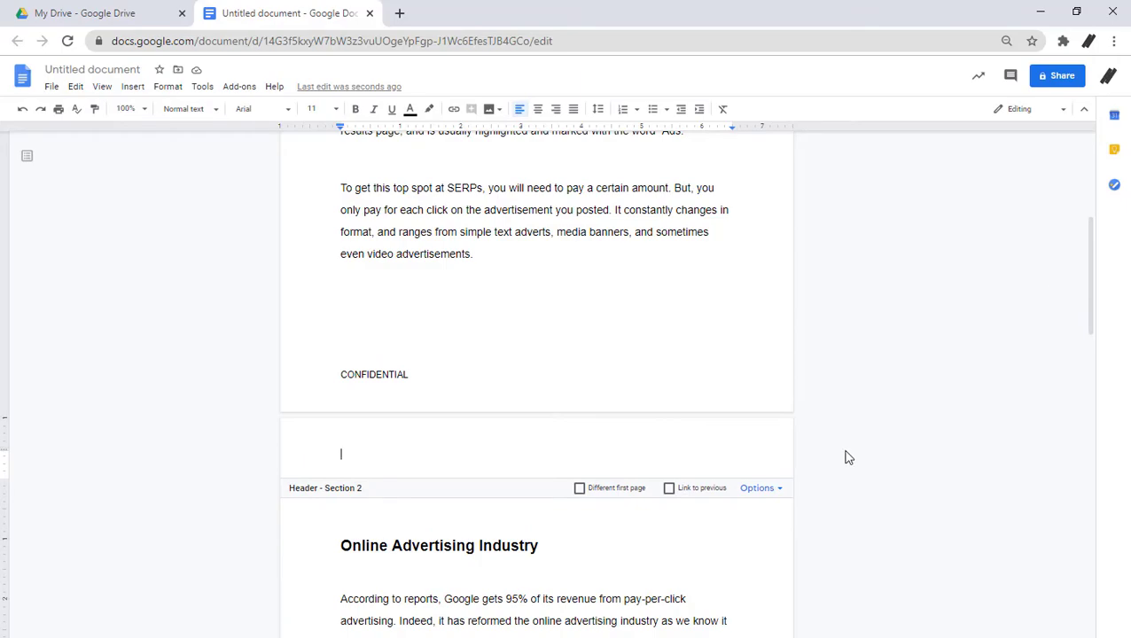
{"action": "scroll", "coordinate": [844, 457], "scroll_direction": "up", "scroll_amount": 5}
Step: Set header format for the whole document: different odd & even pages, footer margin 0.0
{"action": "left_click", "coordinate": [549, 174]}
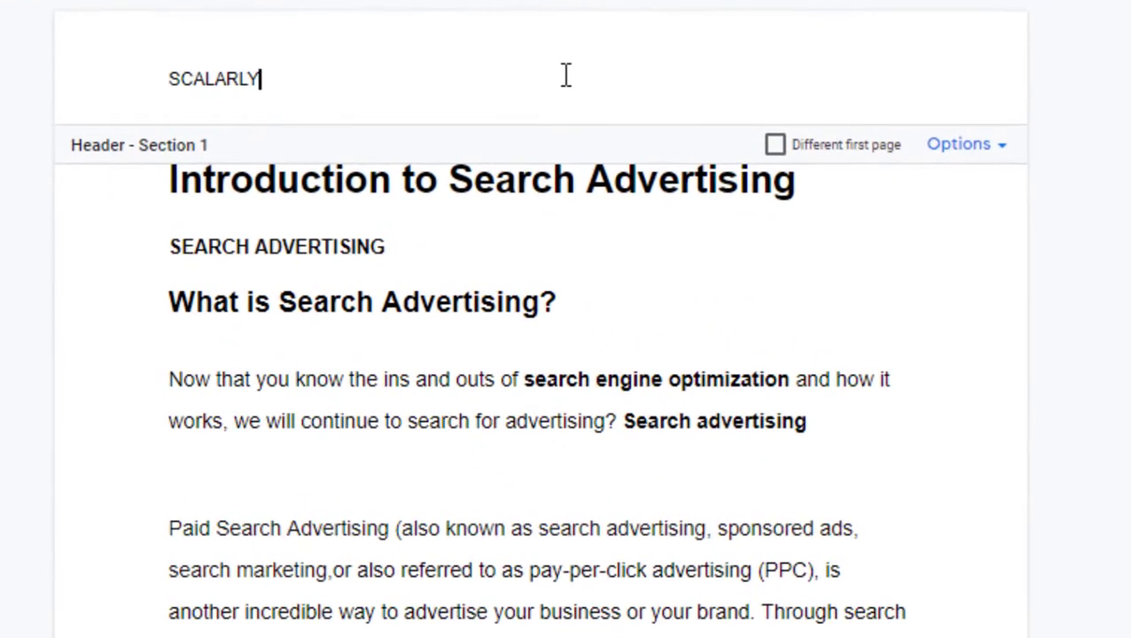
{"action": "left_click", "coordinate": [971, 147]}
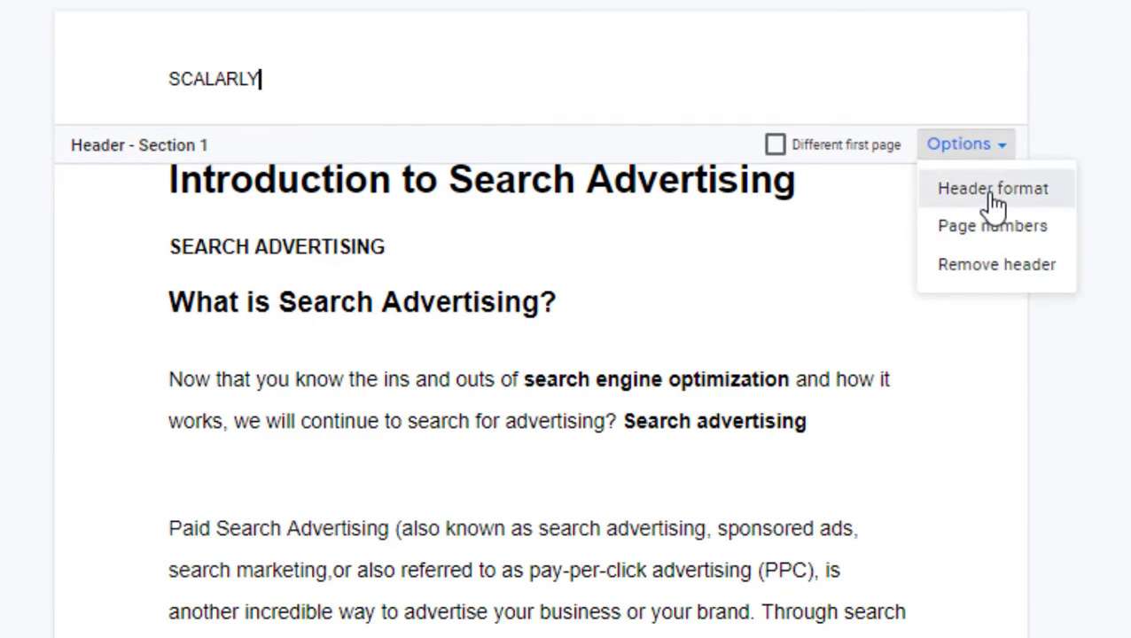
{"action": "left_click", "coordinate": [985, 195]}
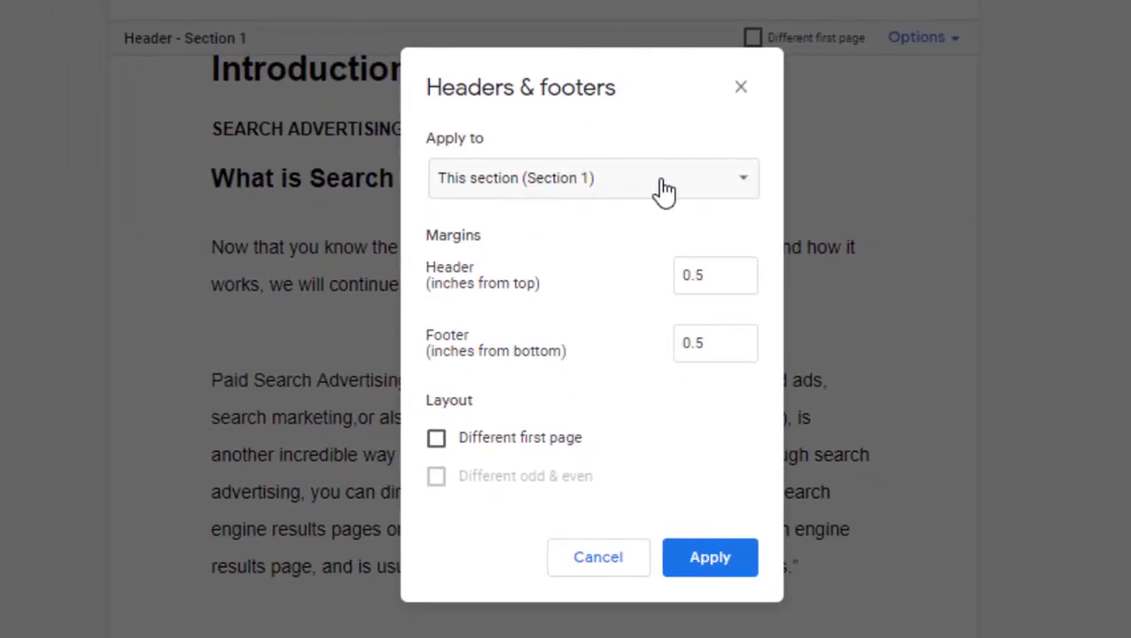
{"action": "left_click", "coordinate": [664, 187]}
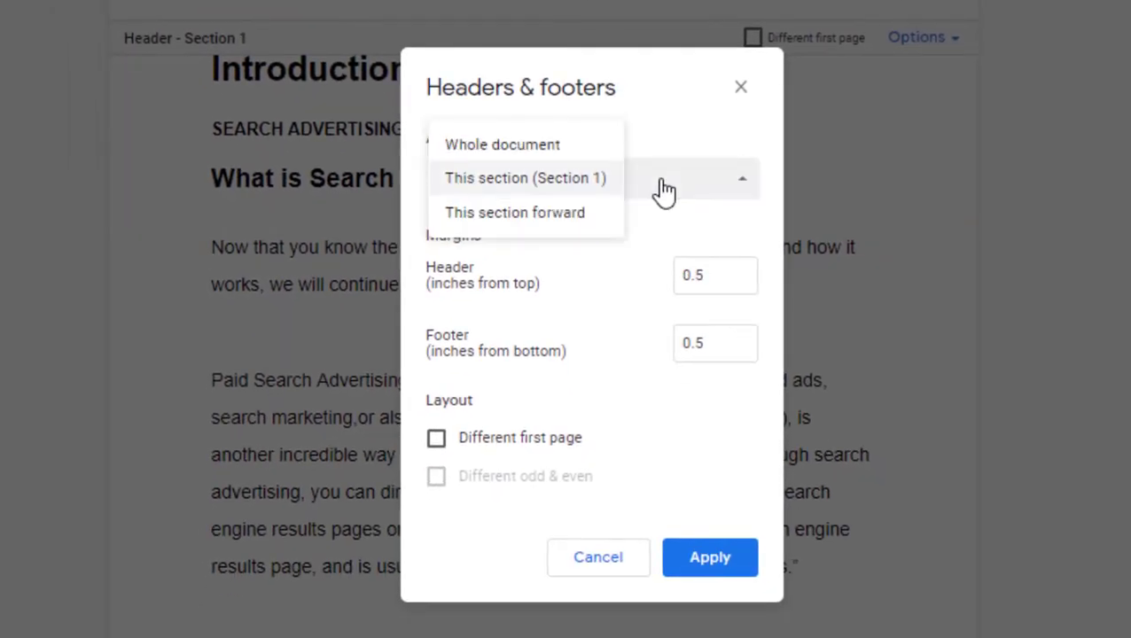
{"action": "left_click", "coordinate": [567, 144]}
{"action": "left_click", "coordinate": [527, 479]}
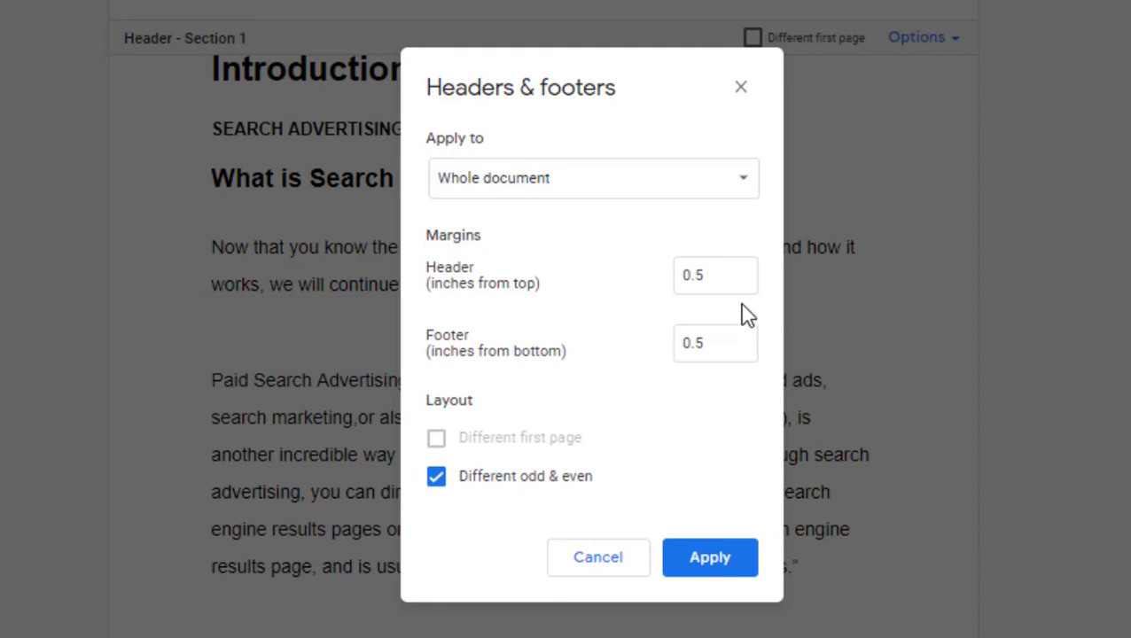
{"action": "left_click", "coordinate": [708, 276]}
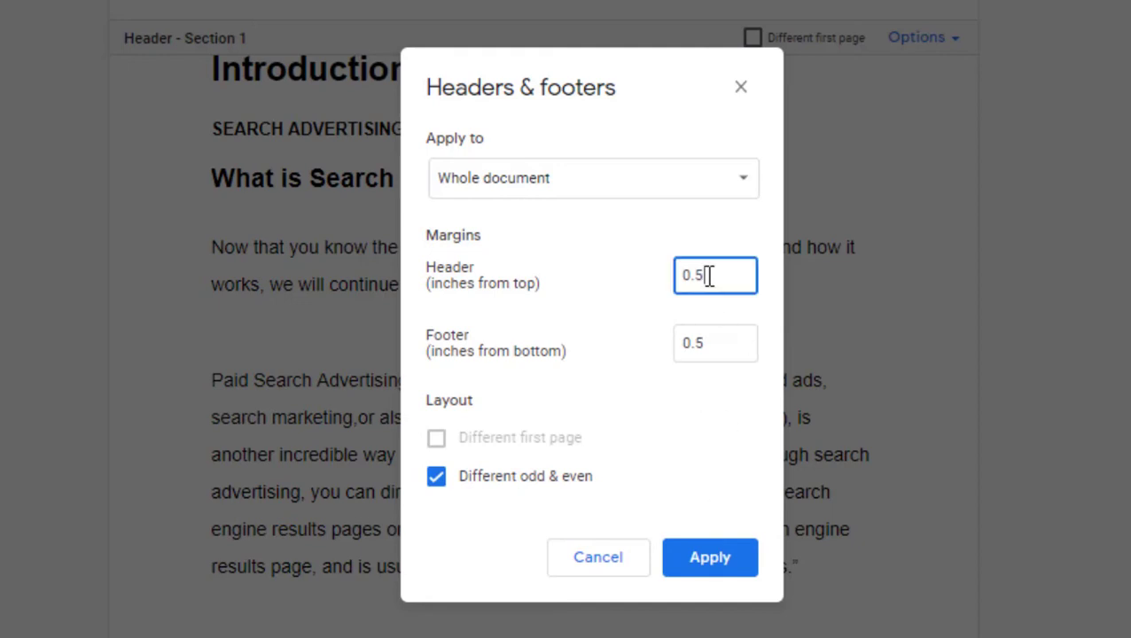
{"action": "left_click", "coordinate": [712, 344]}
{"action": "key", "text": "BackSpace"}
{"action": "type", "text": "0"}
{"action": "left_click", "coordinate": [743, 563]}
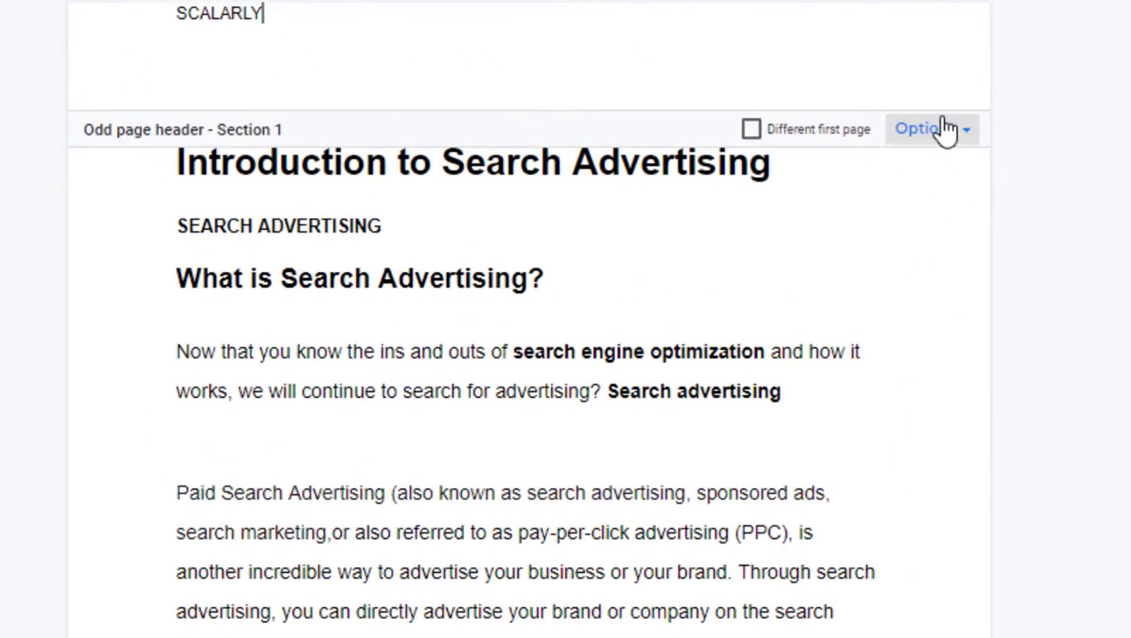
Step: Remove the Section 1 'SCALARLY' odd-page header
{"action": "left_click", "coordinate": [947, 129]}
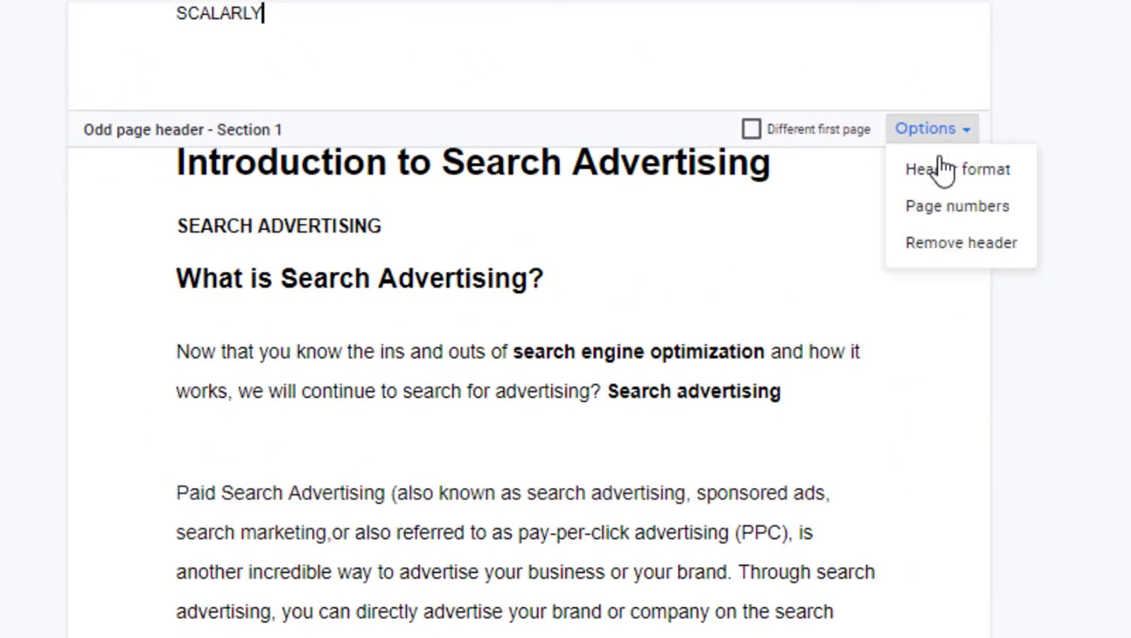
{"action": "left_click", "coordinate": [937, 244]}
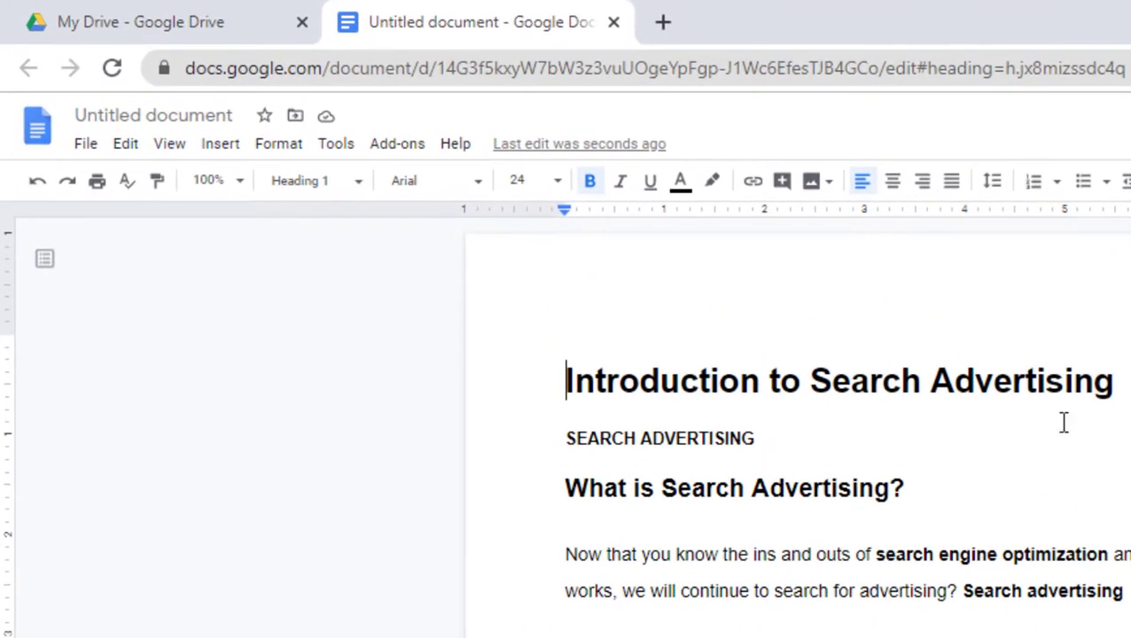
Step: Add a new empty header to the first page
{"action": "left_click", "coordinate": [222, 149]}
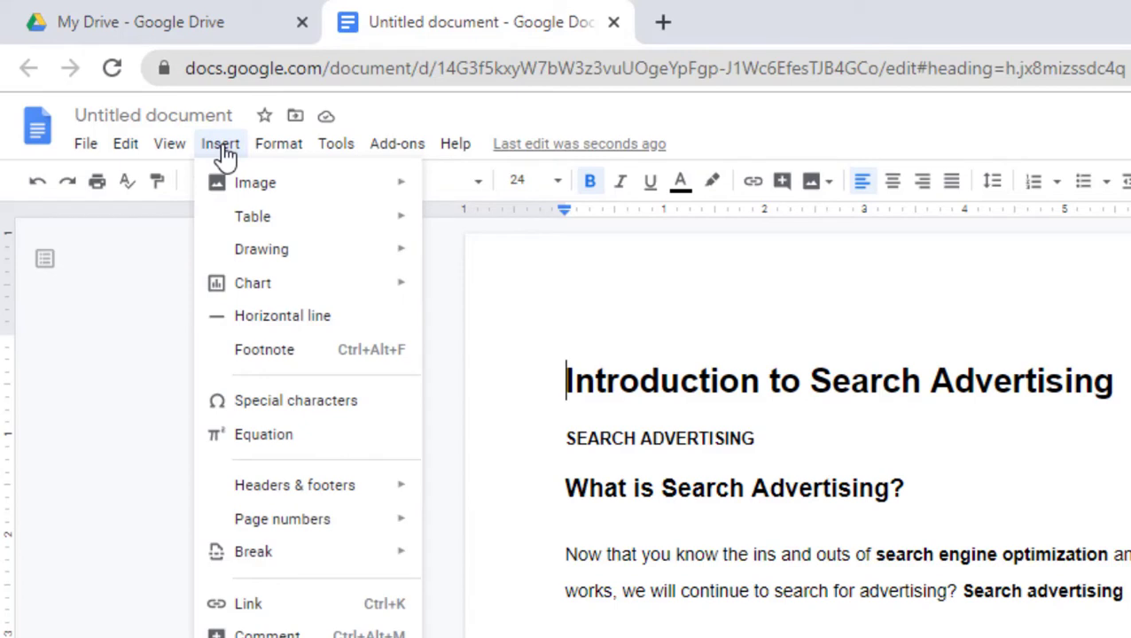
{"action": "mouse_move", "coordinate": [345, 497]}
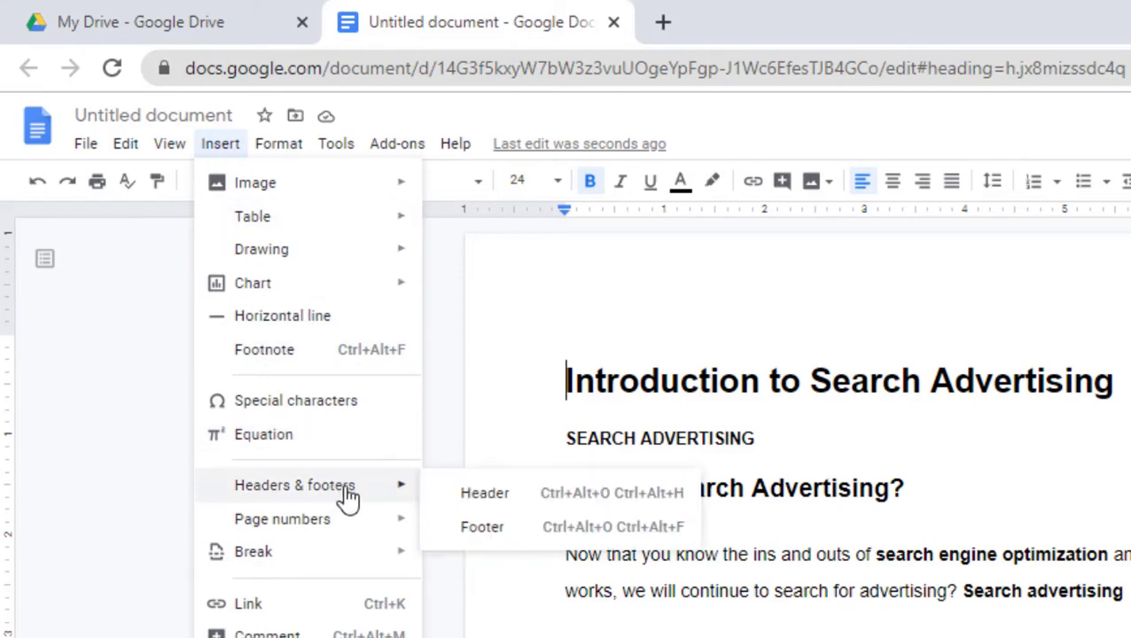
{"action": "left_click", "coordinate": [480, 501]}
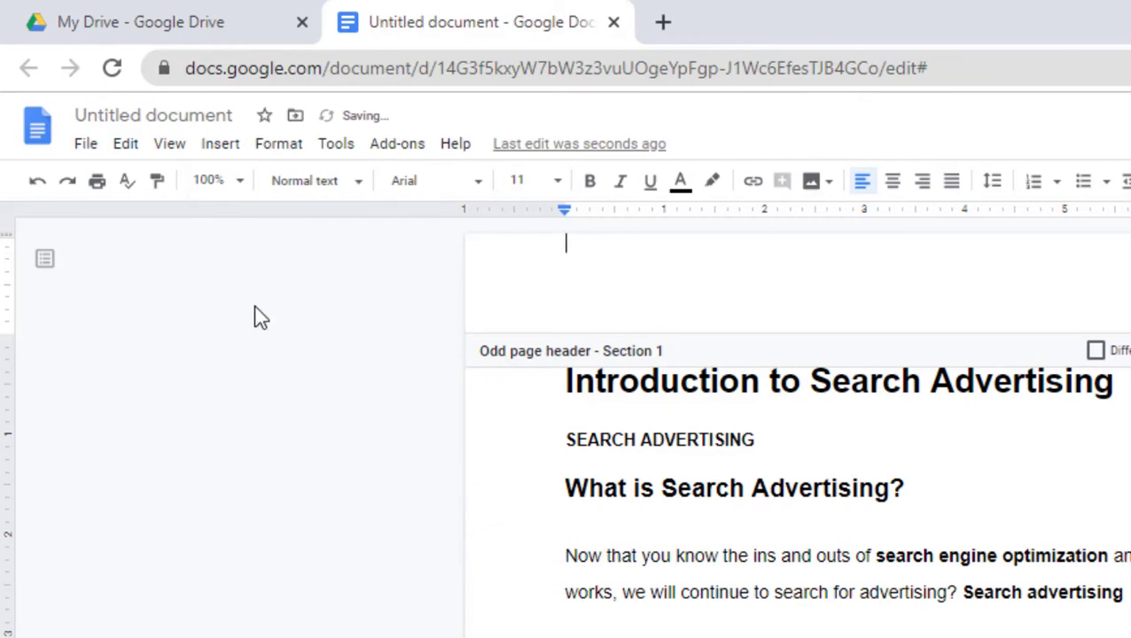
Step: Insert the Watermark Logo drawing from Drive into the header, linked to source
{"action": "left_click", "coordinate": [220, 143]}
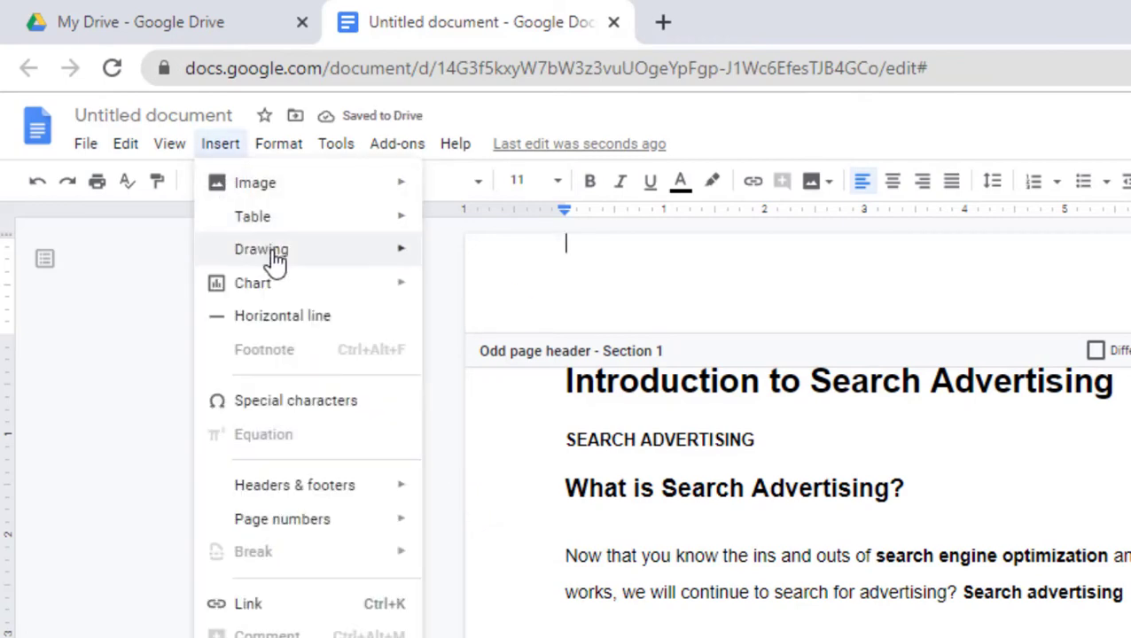
{"action": "mouse_move", "coordinate": [297, 259]}
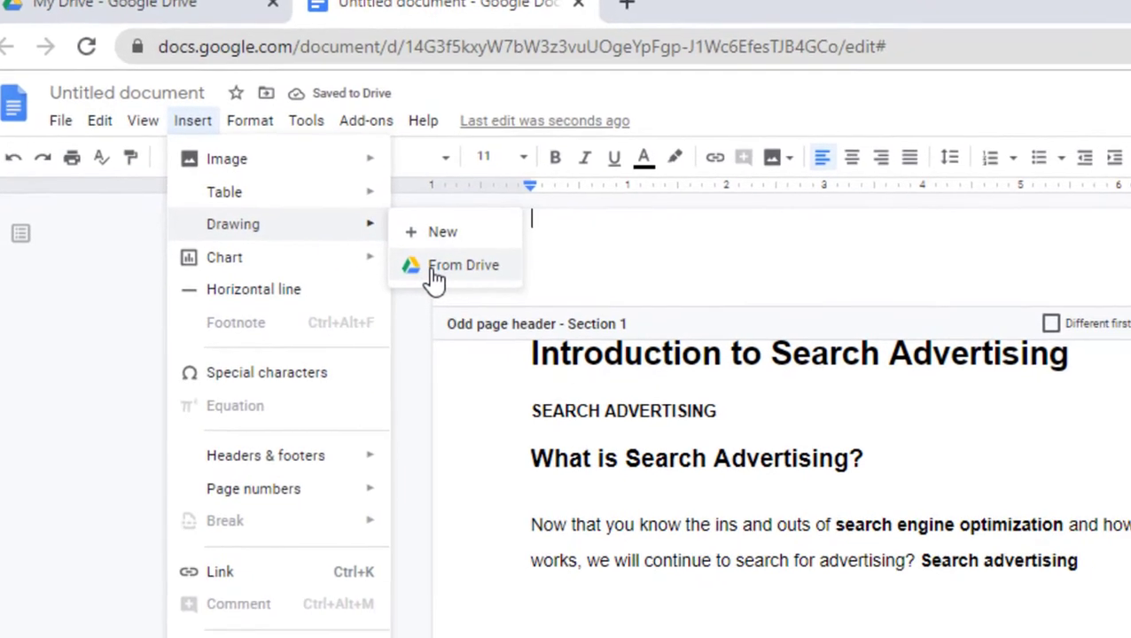
{"action": "left_click", "coordinate": [435, 276]}
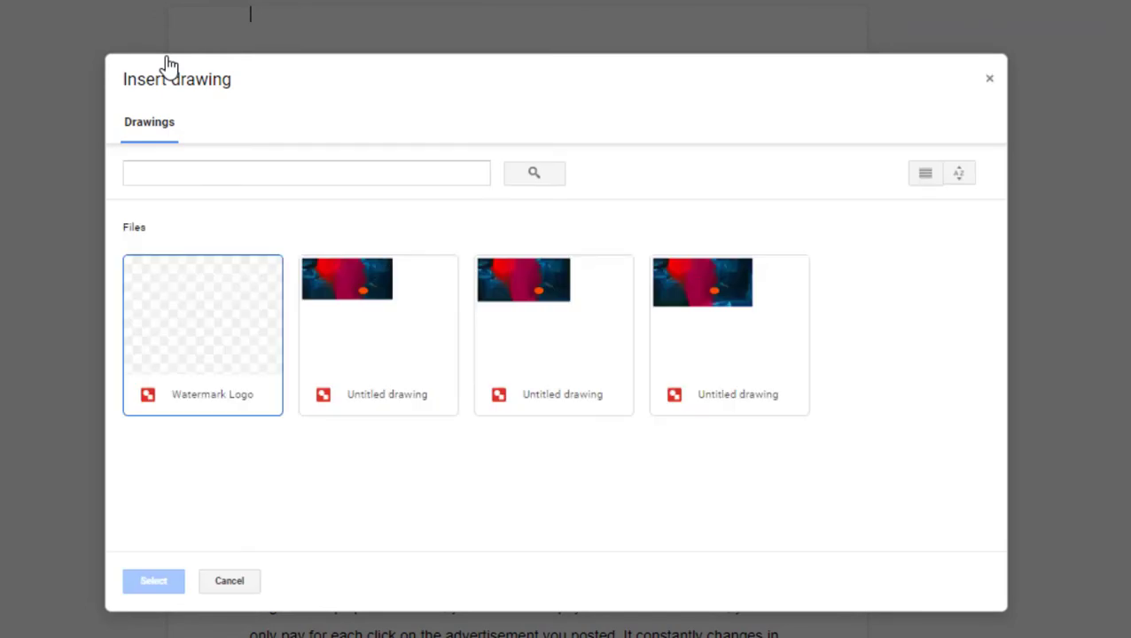
{"action": "left_click", "coordinate": [194, 365]}
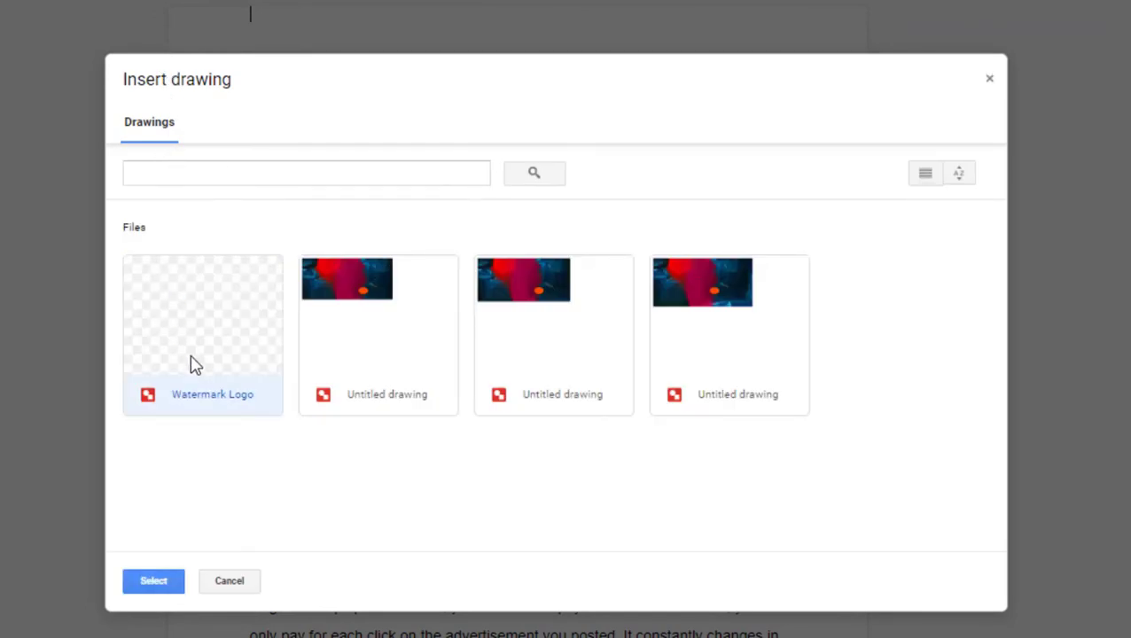
{"action": "left_click", "coordinate": [152, 581]}
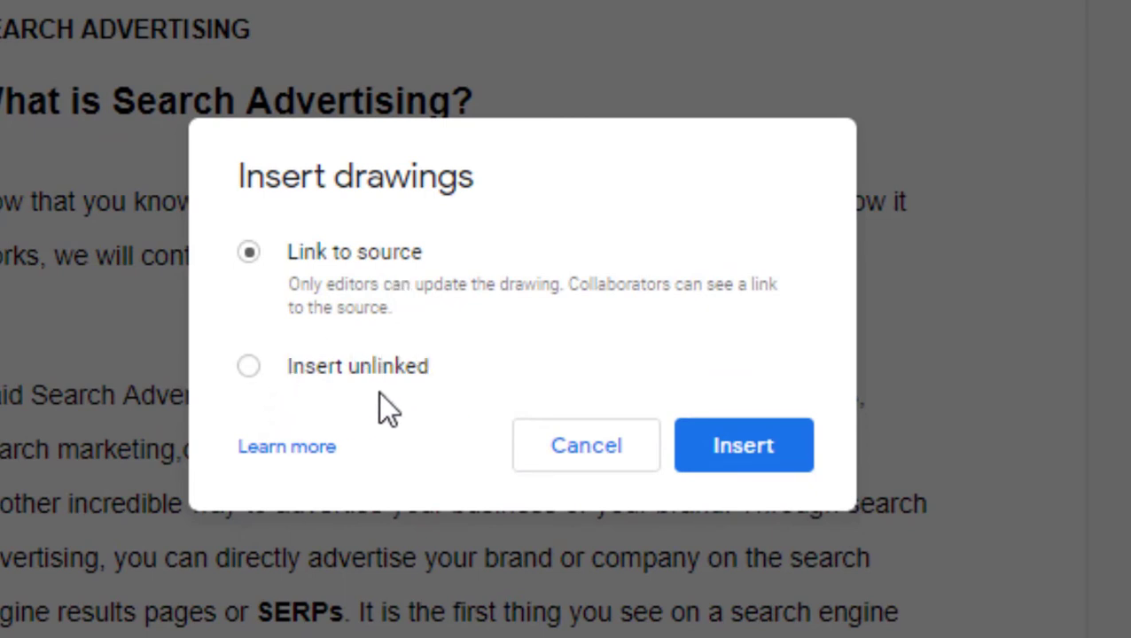
{"action": "left_click", "coordinate": [725, 450]}
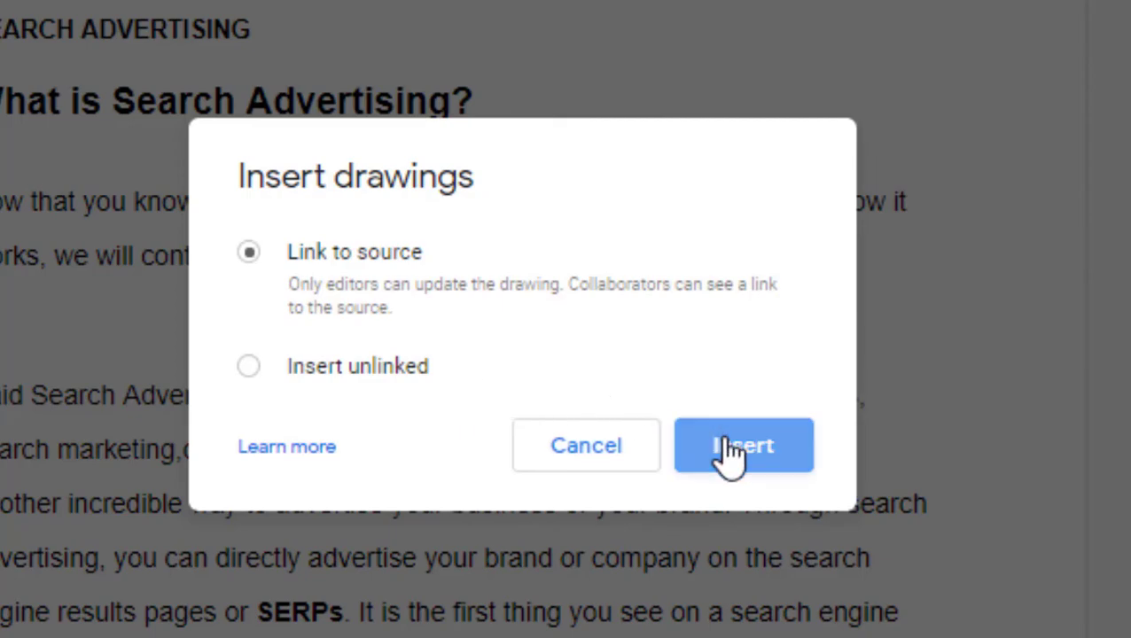